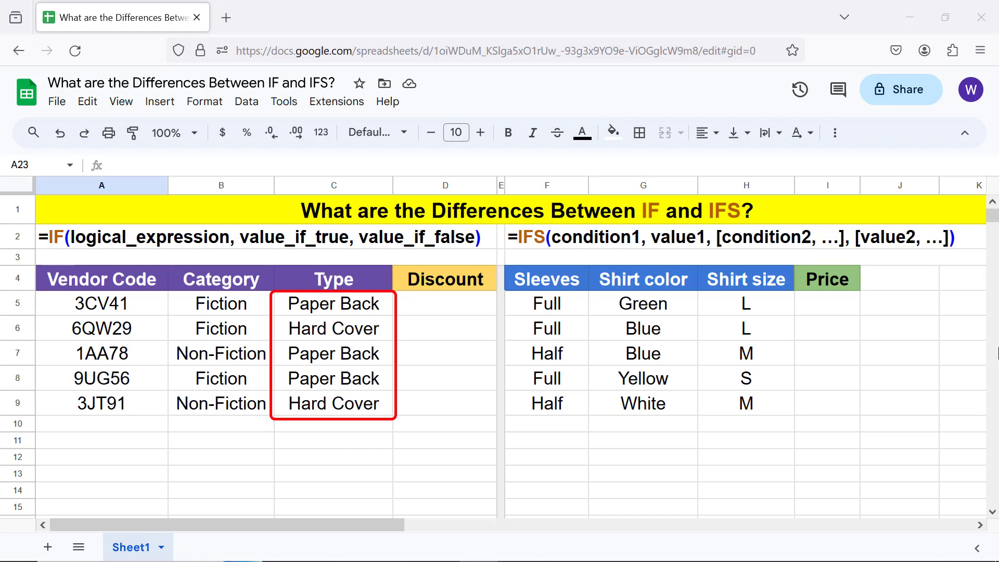
Step: Name the cells C5:C9 'Type' using the Name box
click(382, 311)
shift+click(372, 405)
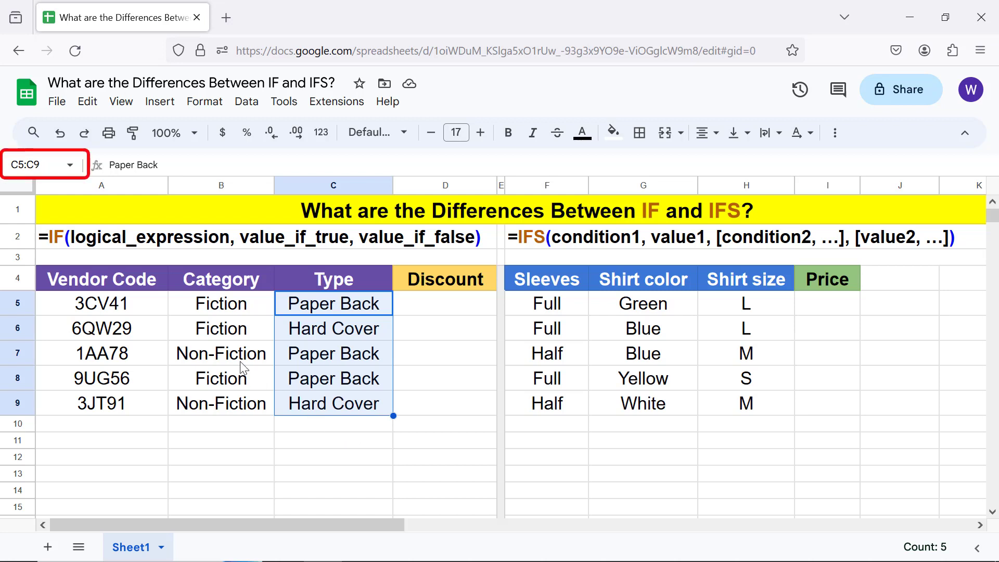
click(48, 164)
text(Type)
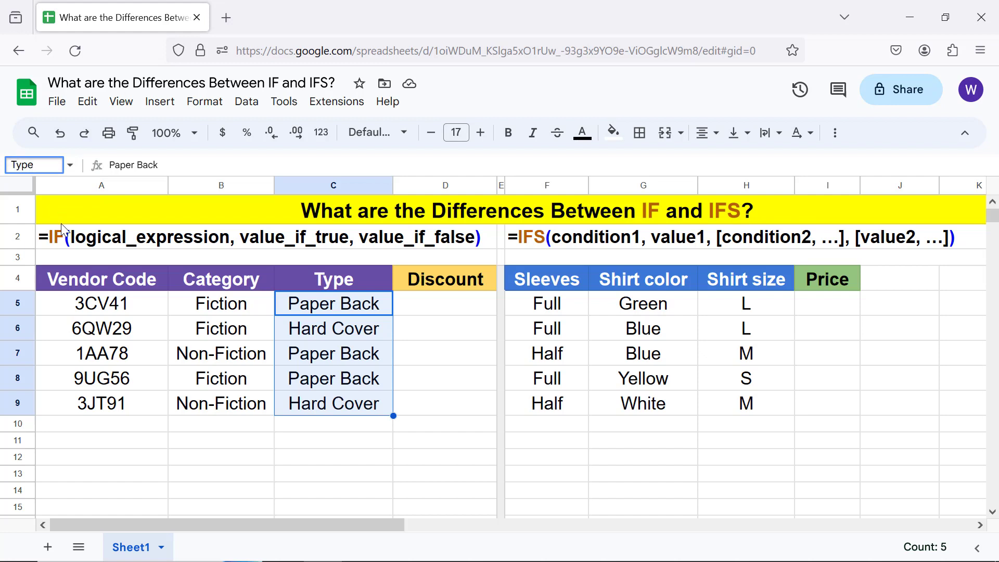
key(Return)
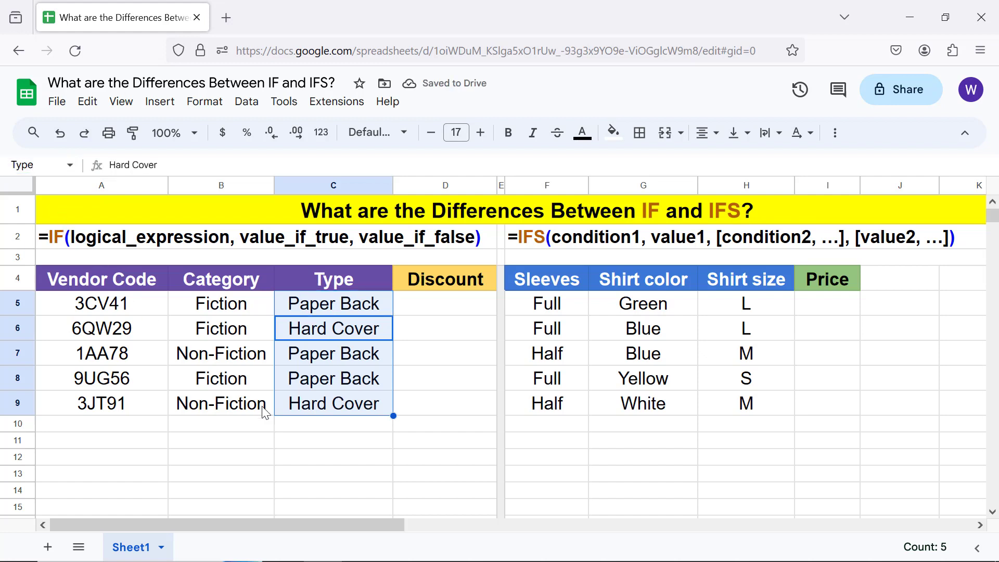
click(286, 428)
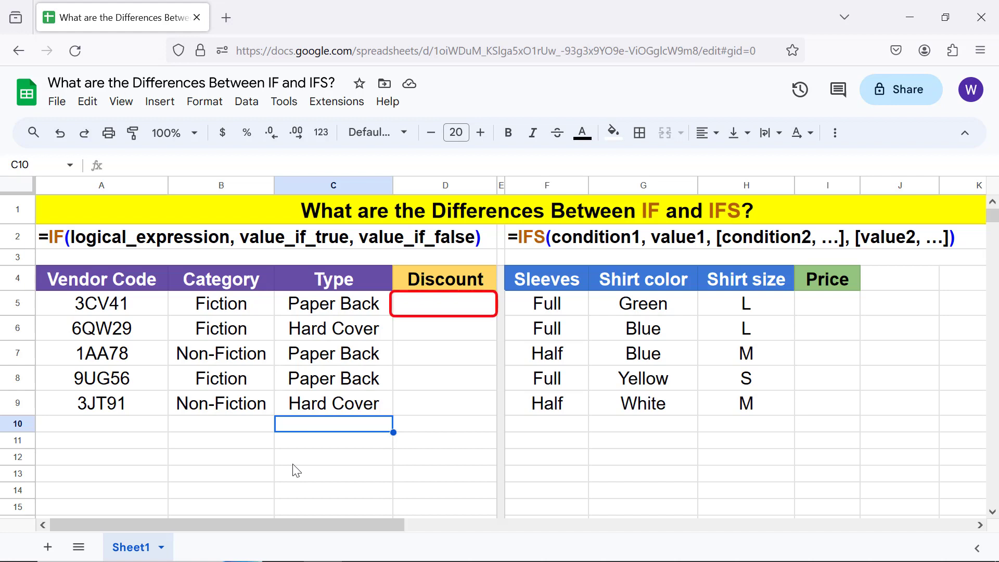
Step: In D5, enter the formula =IF(Type="paper back","10%","5%" using the Type named range
click(443, 300)
text(=)
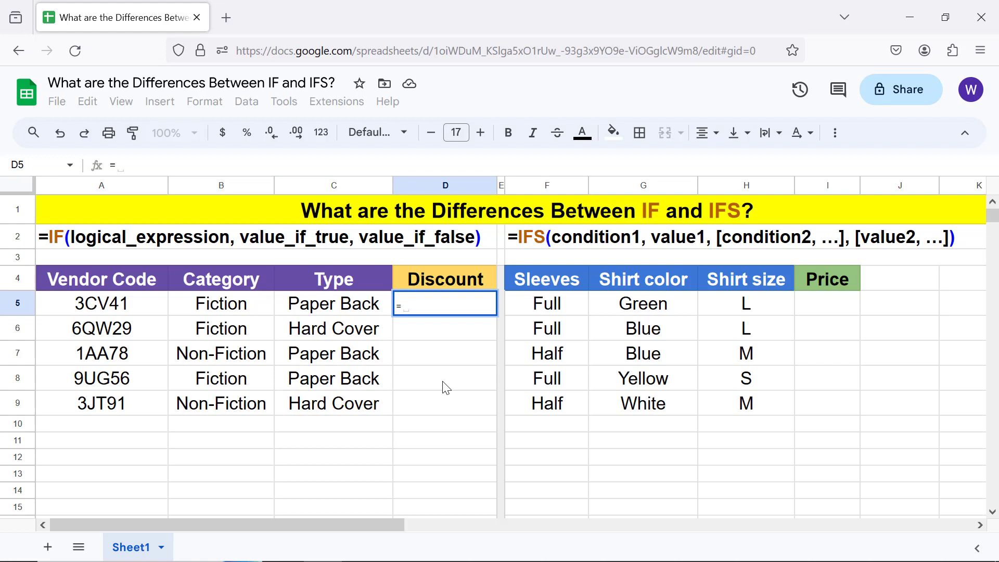
text(if)
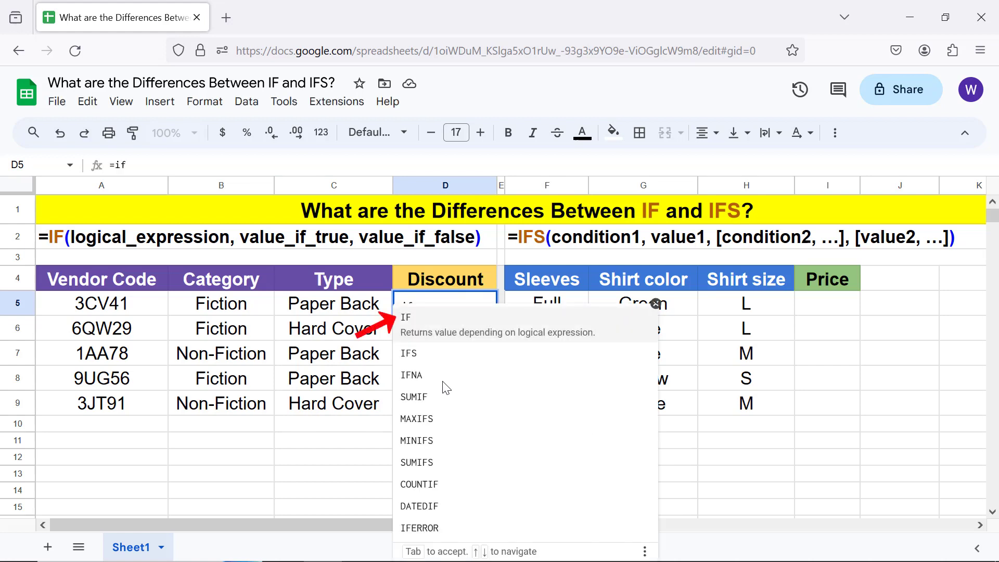
click(410, 318)
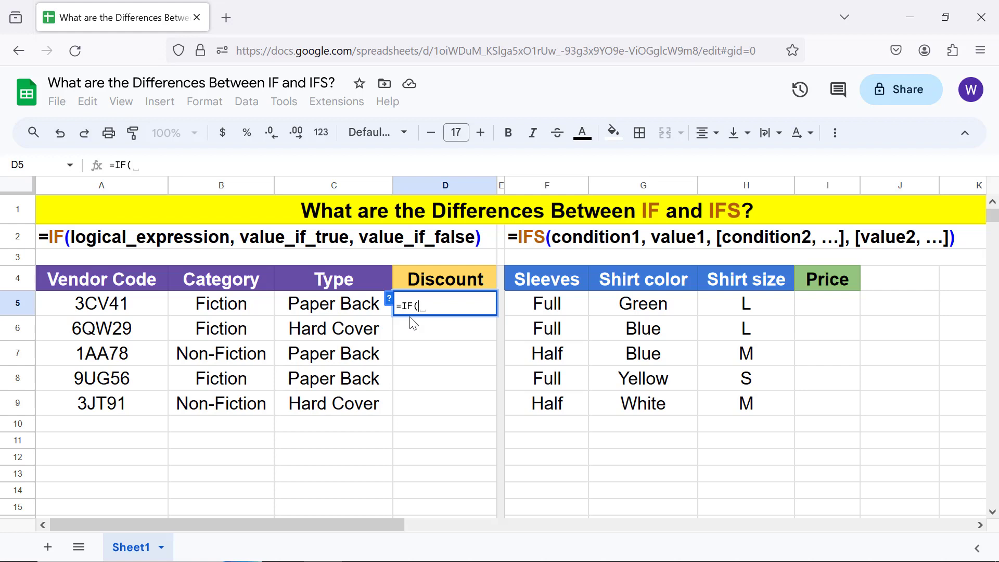
text(ty)
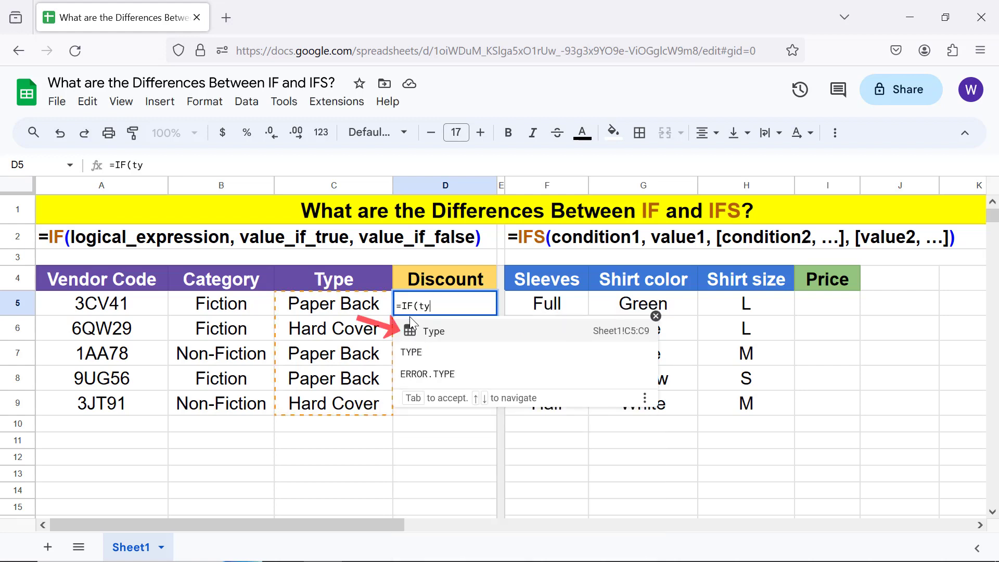
click(451, 333)
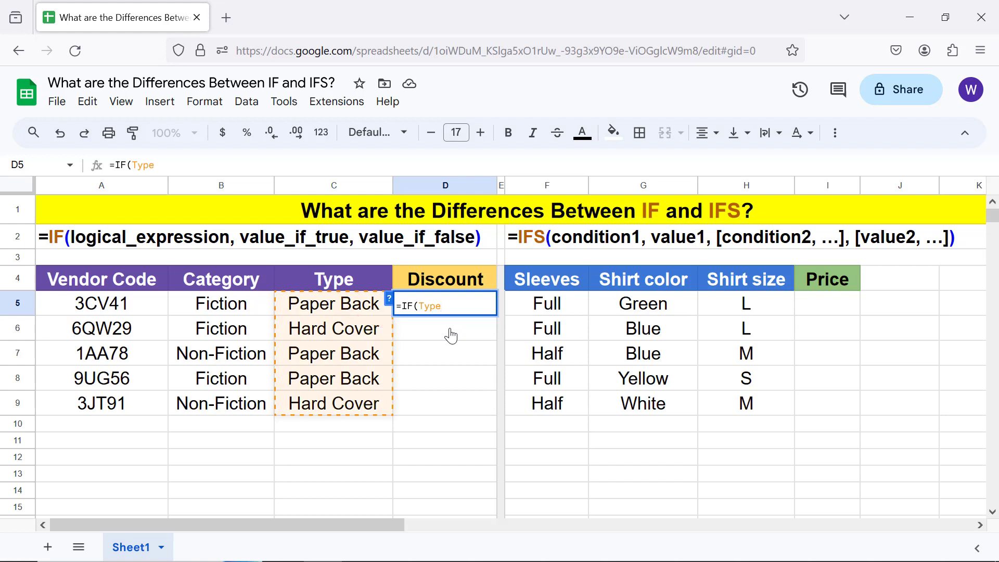
text(="paper)
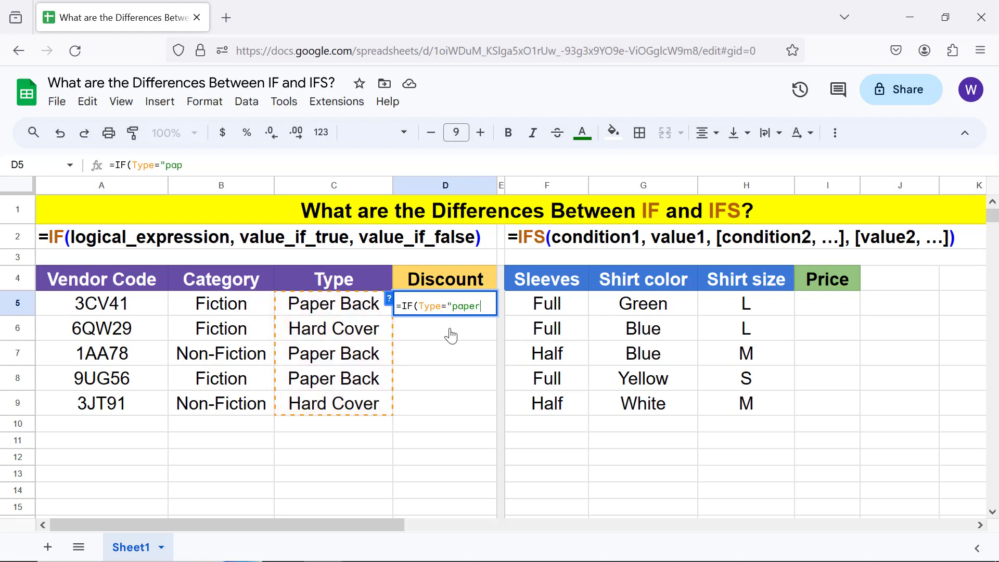
text(back)
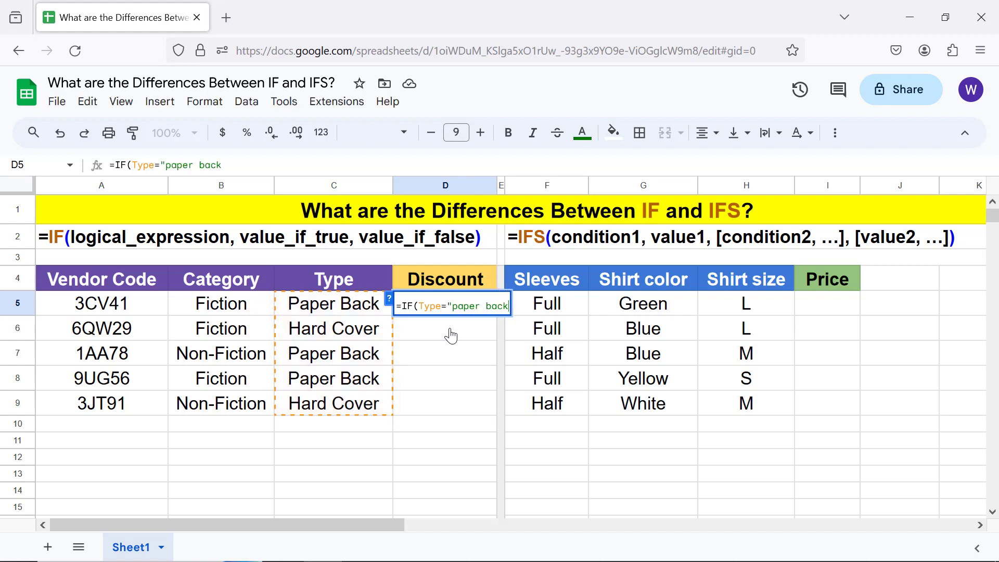
text(",)
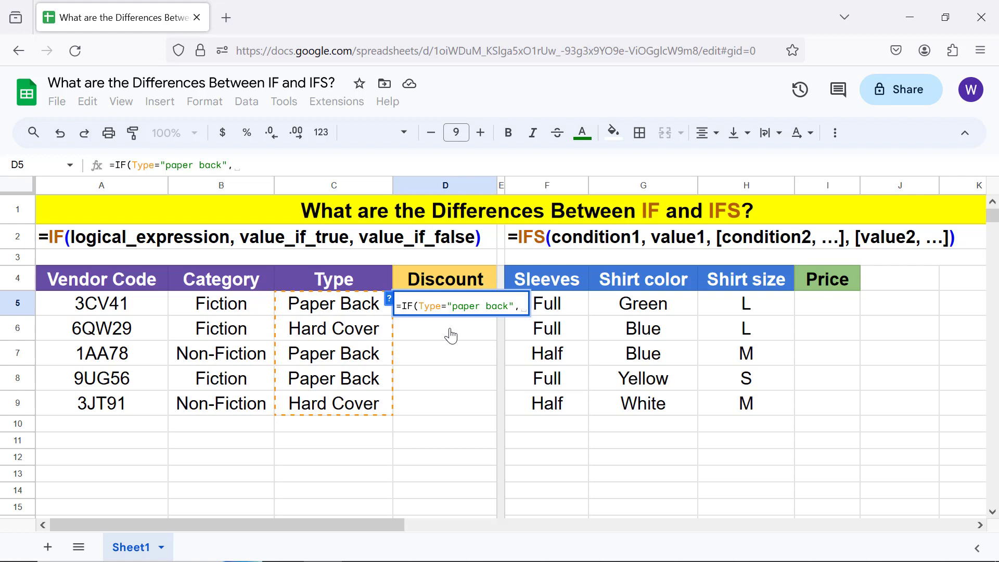
text("10%",)
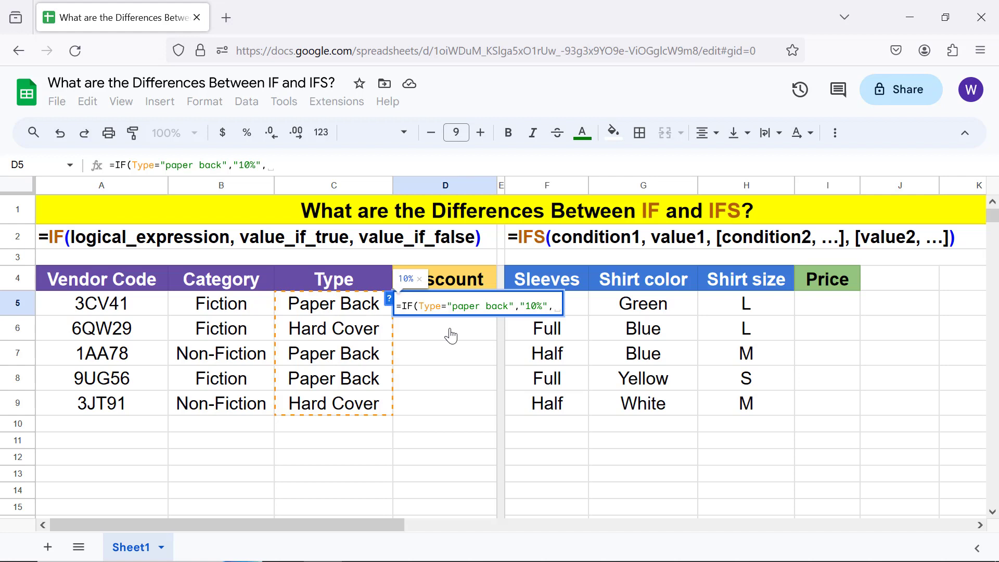
key(BackSpace)
text("5%")
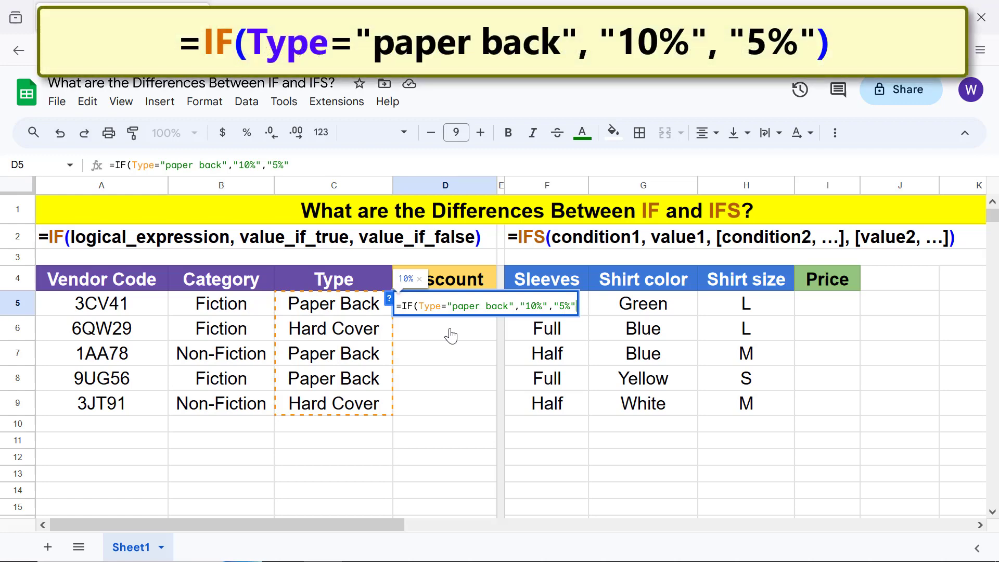
Step: Commit the D5 discount formula and accept the autofill down to D9
key(Return)
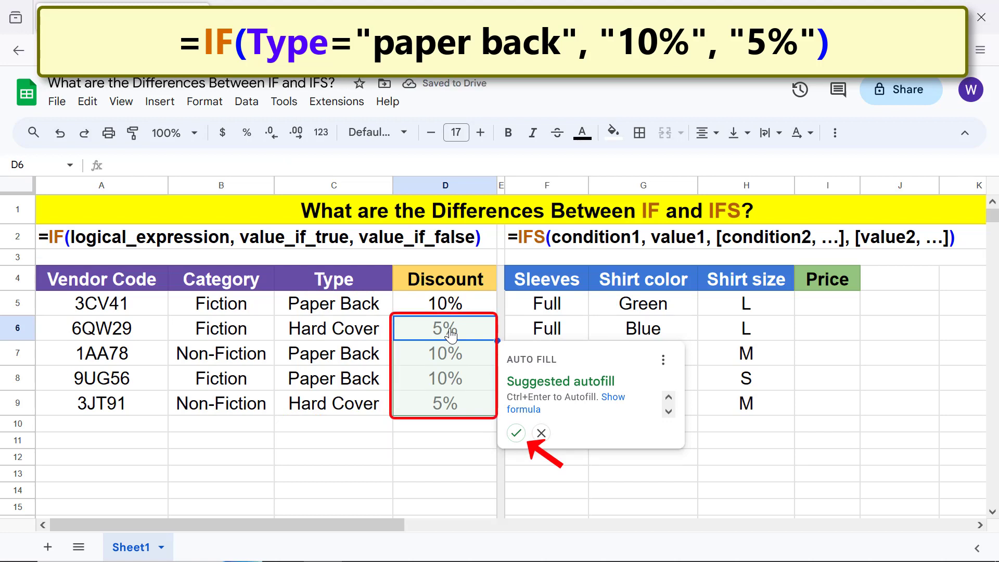
click(518, 442)
click(458, 426)
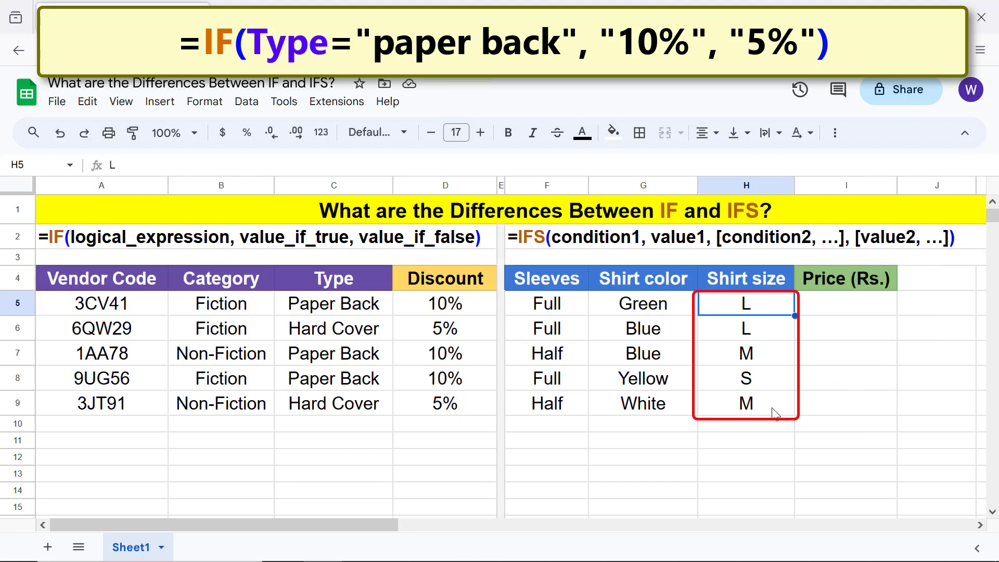
Step: Name the Shirt size cells H5:H9 'Size' using the Name box
shift+click(775, 409)
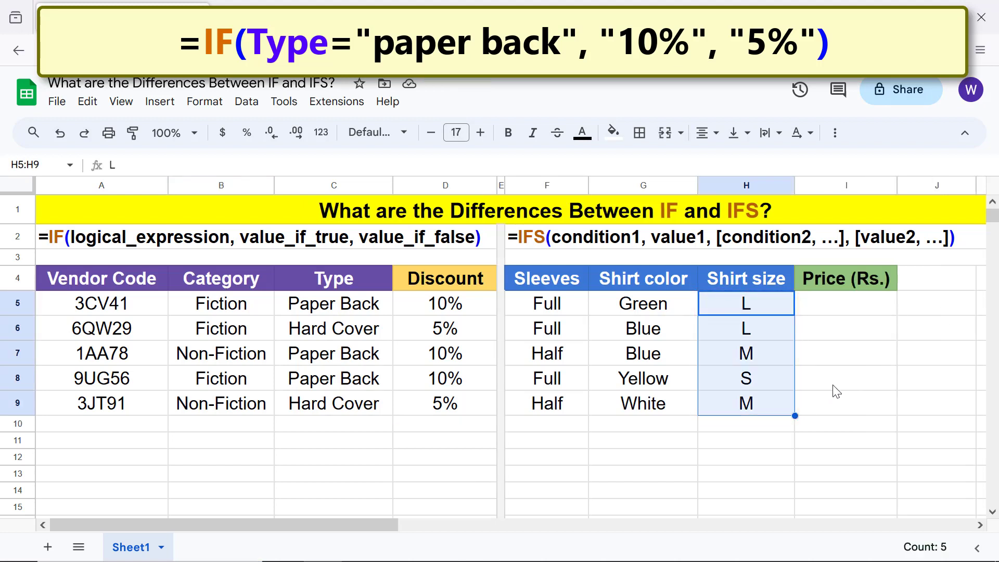
click(31, 165)
text(Size)
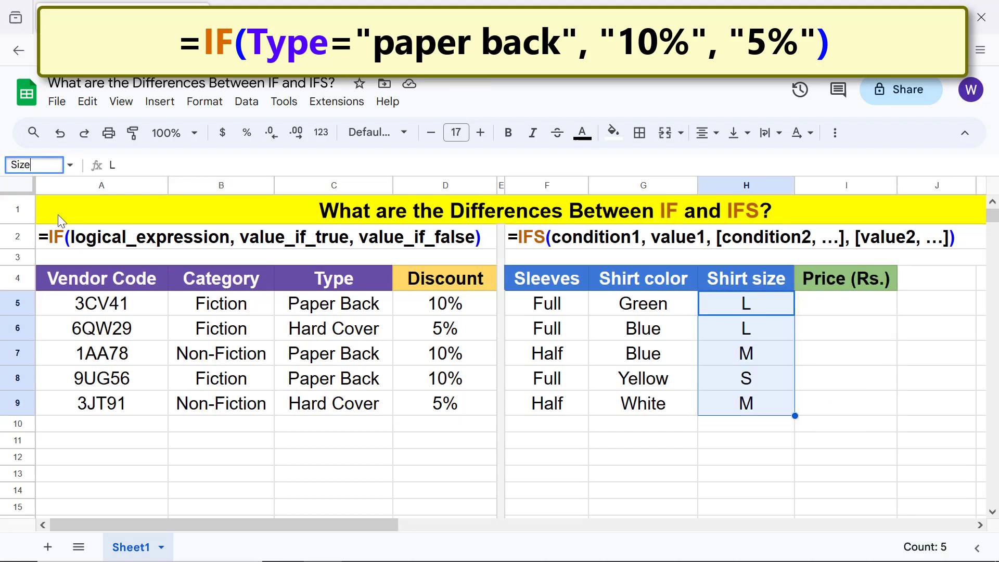
key(Return)
click(718, 426)
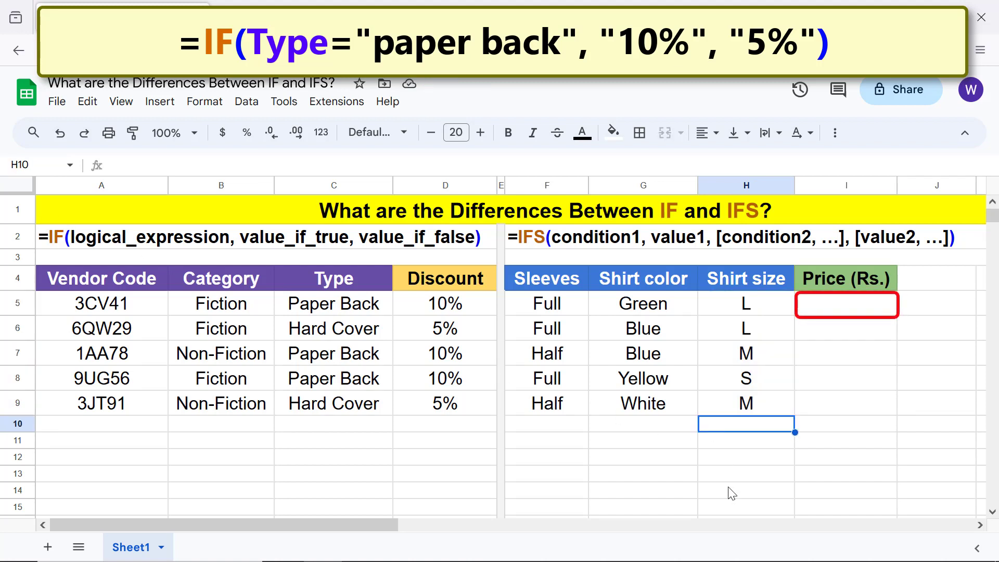
Step: In I5, enter =IFS(Size="s",369,Size="m",432,Size="l",468)
click(821, 307)
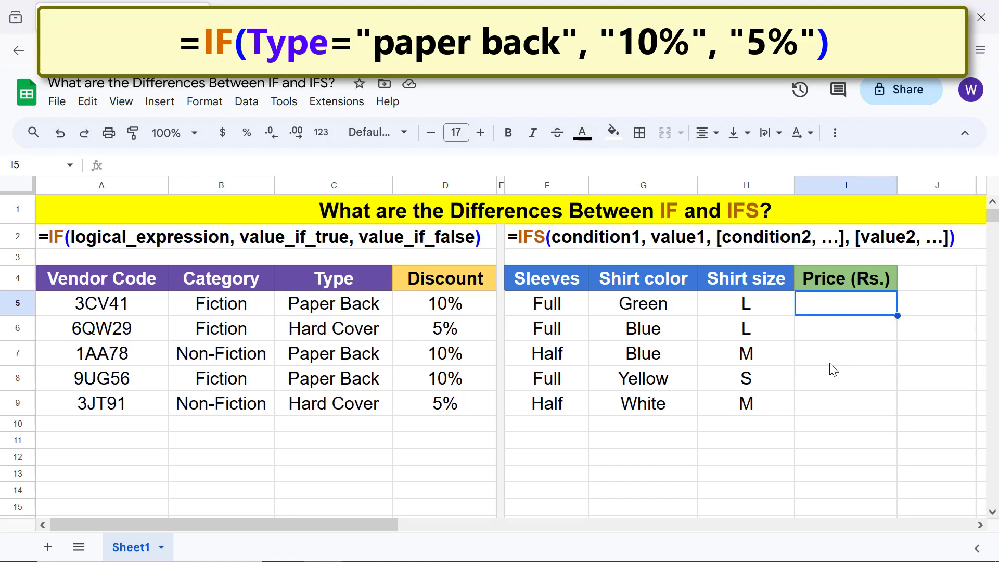
text(=if)
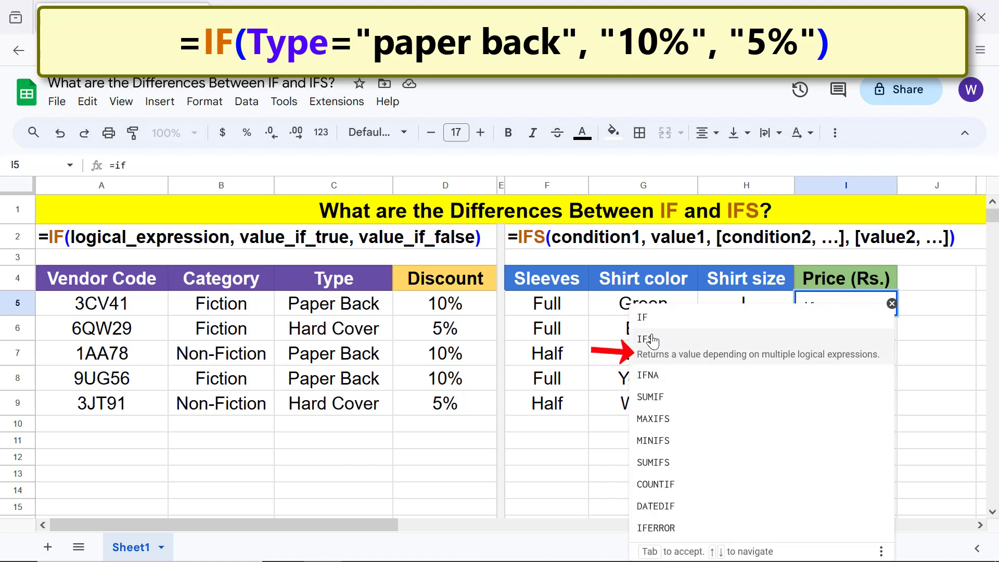
click(652, 339)
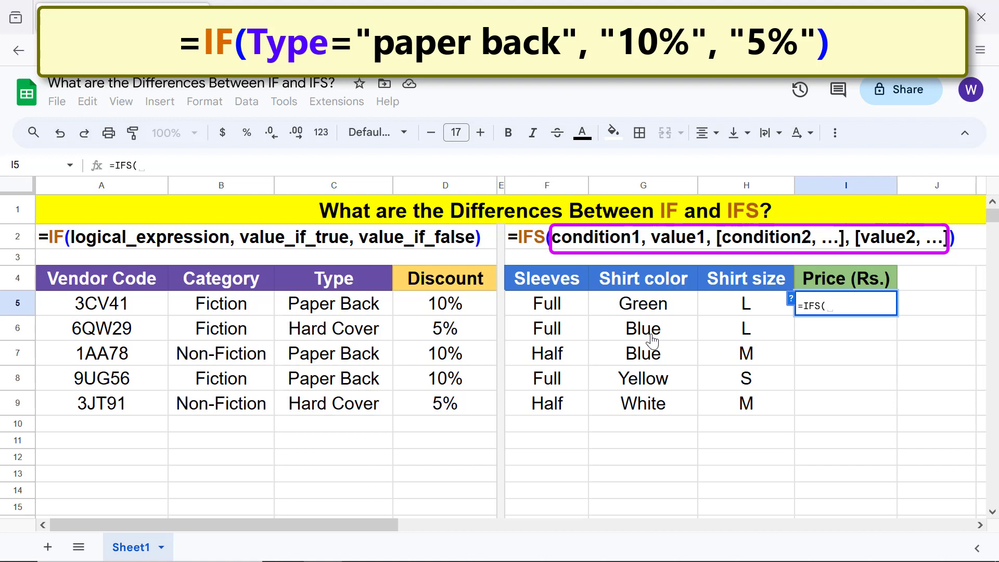
text(si)
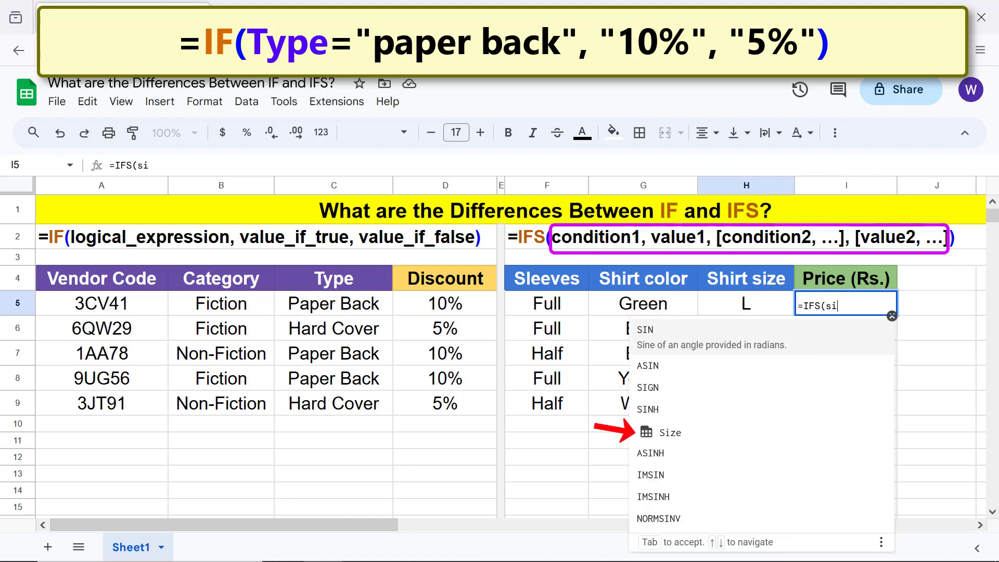
click(671, 419)
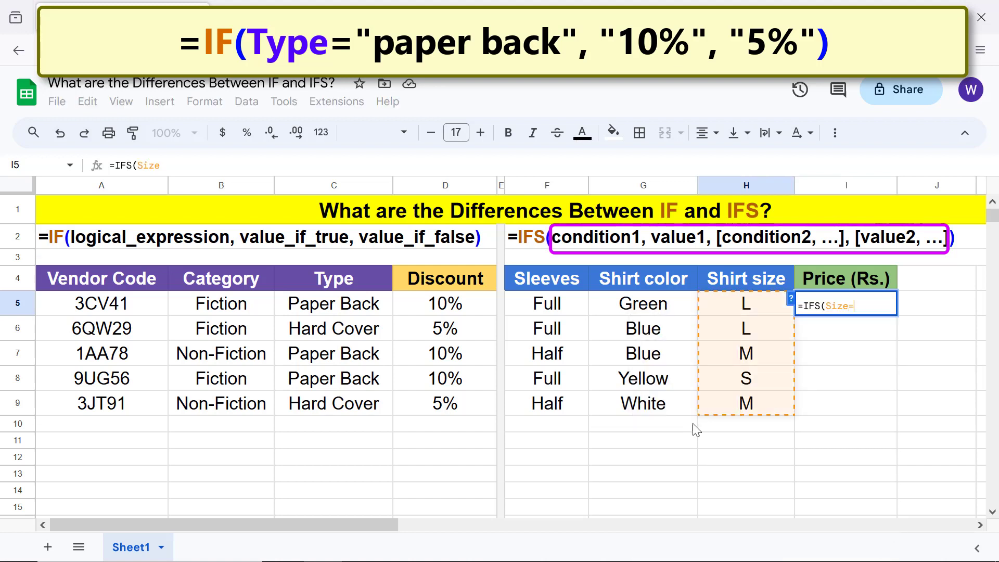
text(="s",369,si)
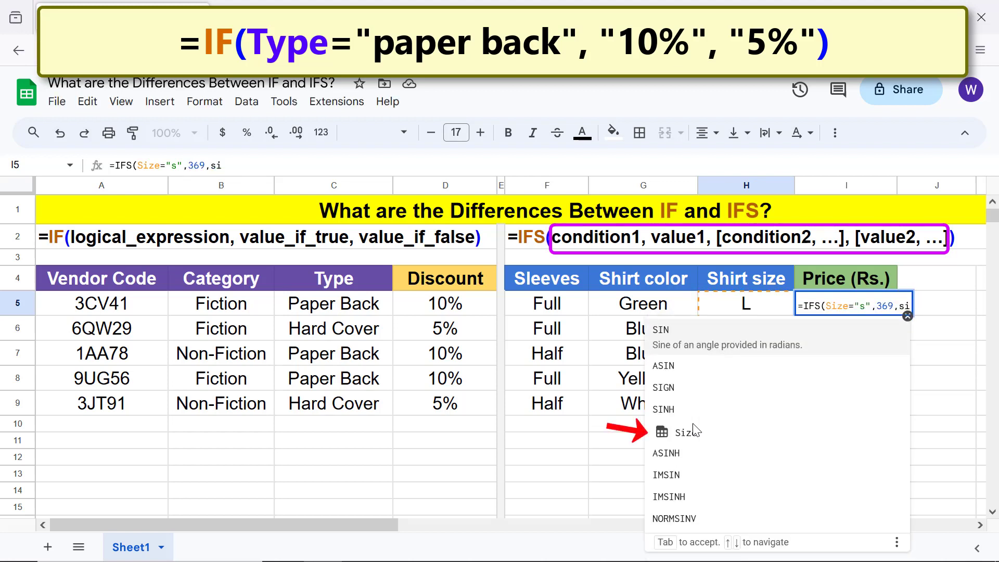
click(681, 431)
text(="m)
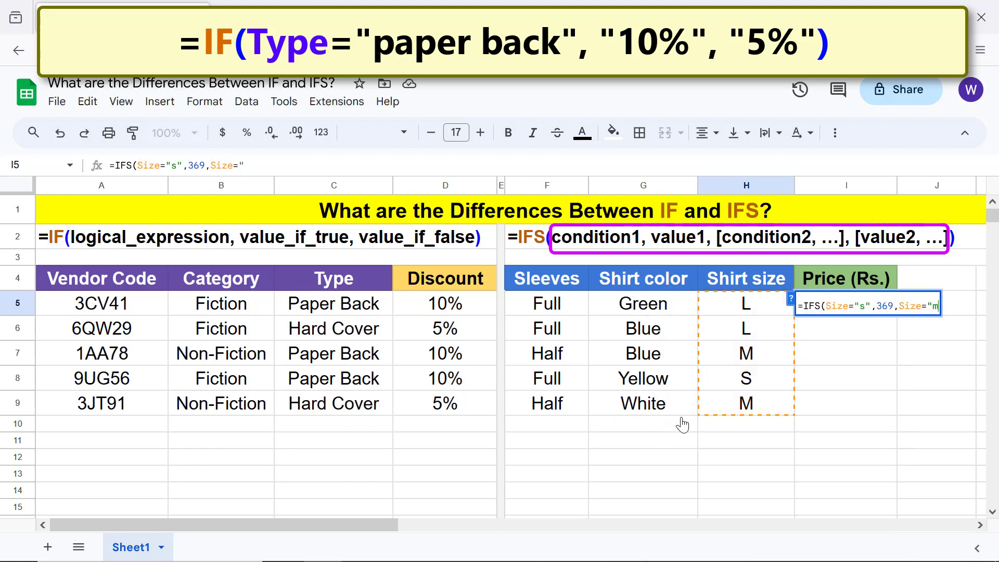
text(",432,si)
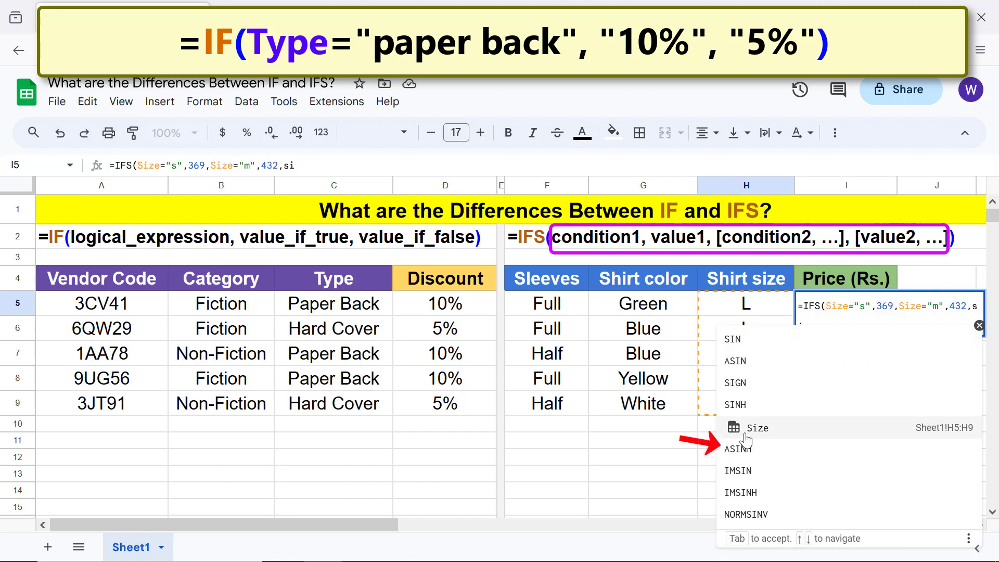
click(749, 441)
text(="l")
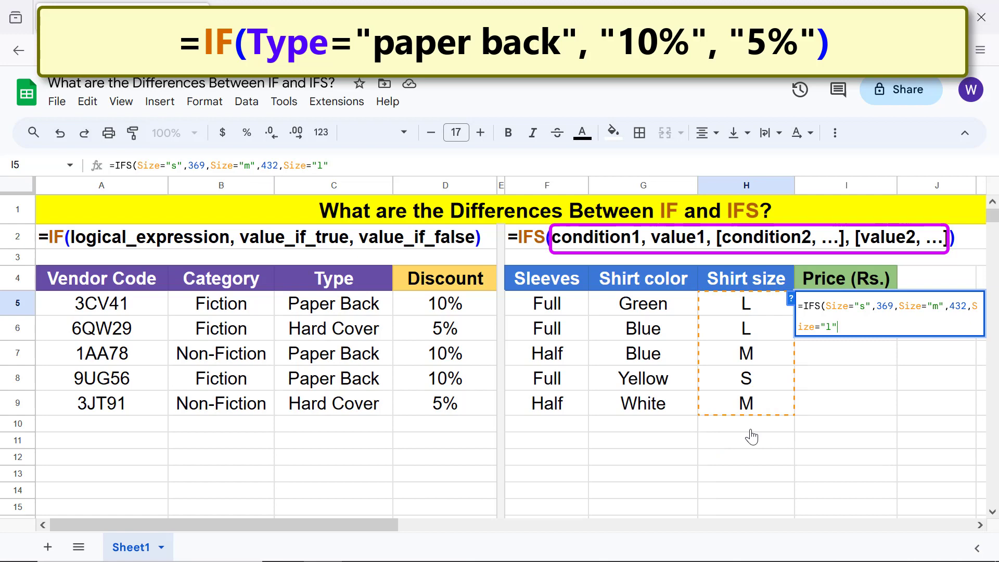
text(,468))
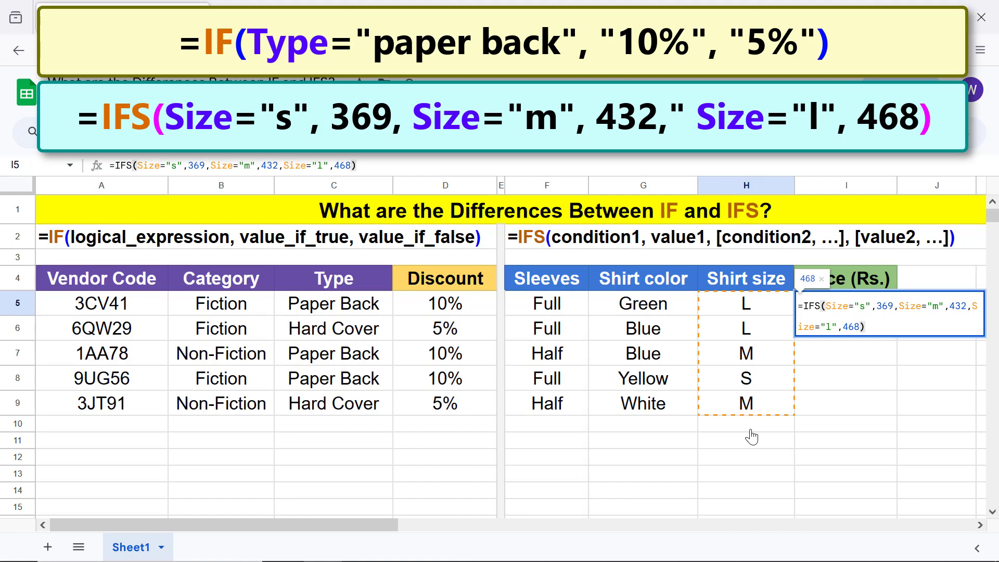
Step: Commit the I5 price formula and accept the autofill down to I9
key(Return)
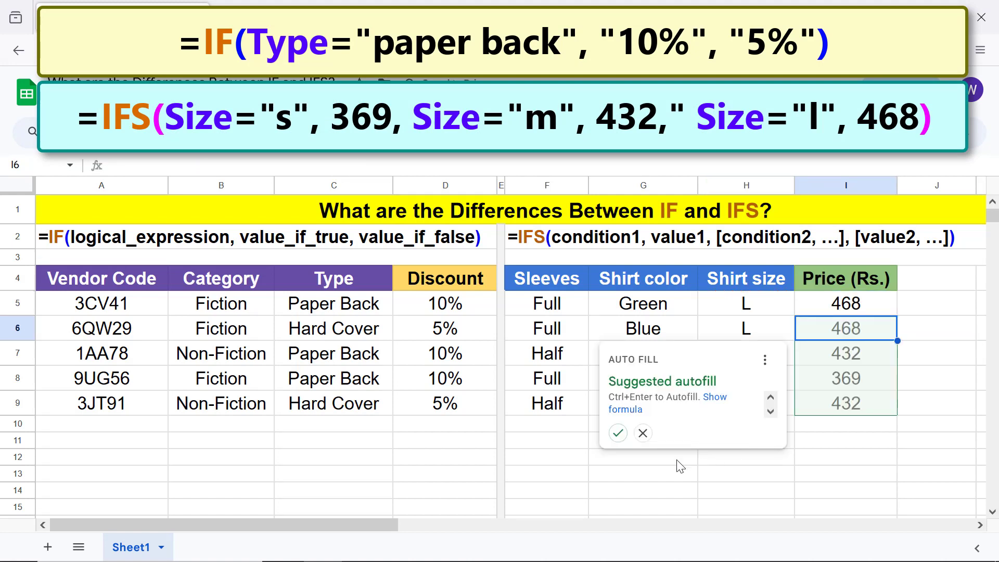
click(618, 435)
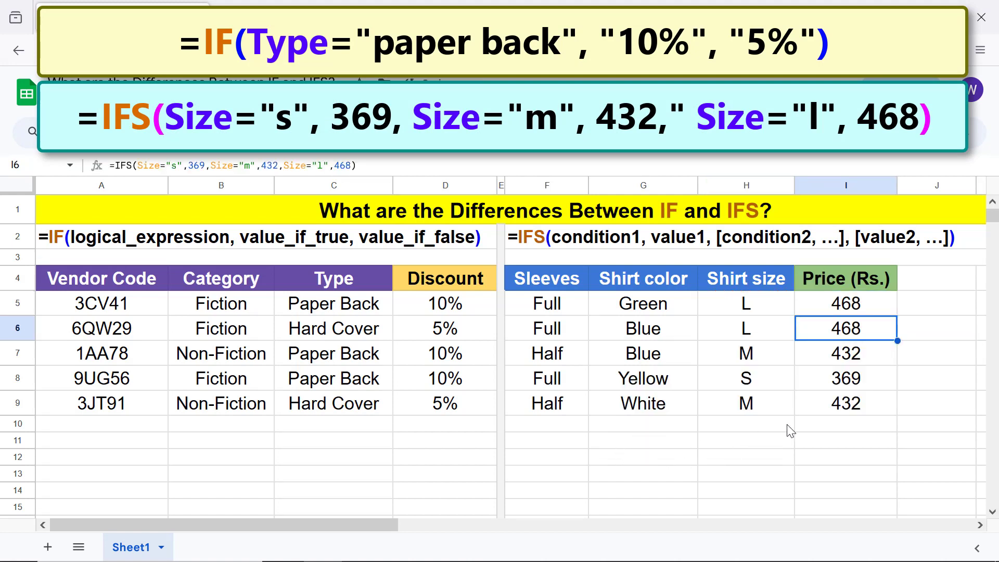
click(804, 426)
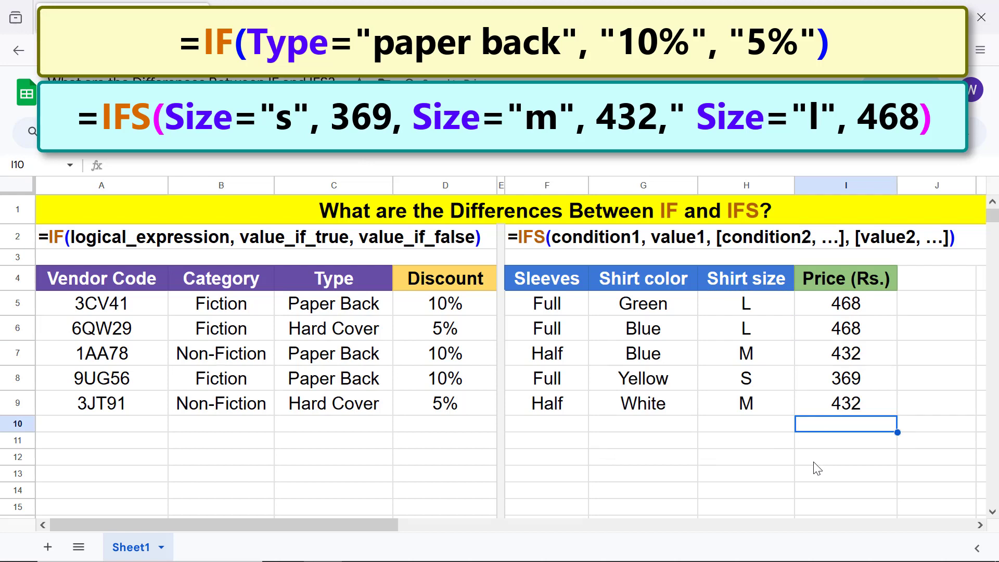